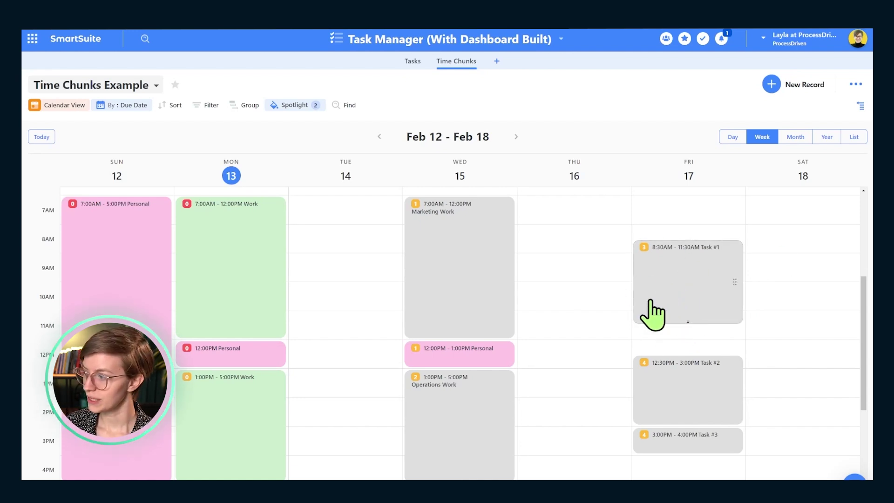
Reschedule Friday's tasks: Task #1 to 7:30–10AM, Task #2 to 10AM–12:30PM, Task #3 to 2–3PM
mouse_move(676, 281)
left_mouse_down()
mouse_move(661, 239)
mouse_move(704, 332)
mouse_move(682, 259)
mouse_move(685, 279)
left_mouse_up()
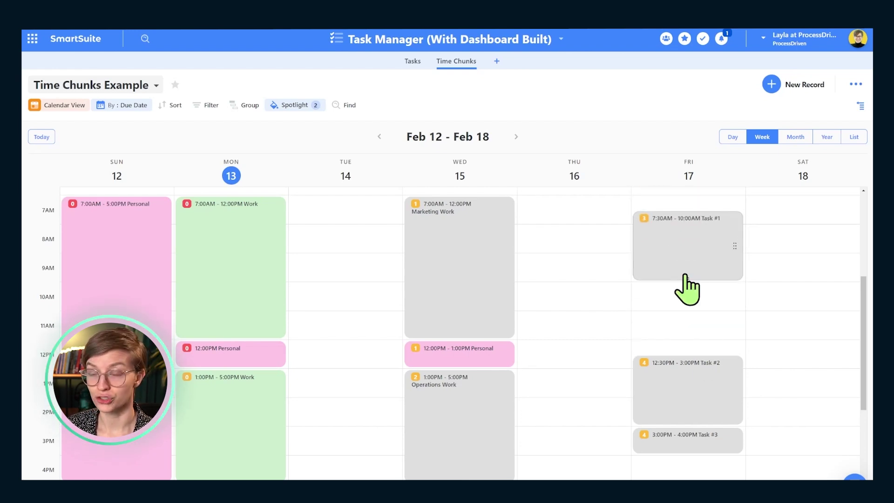
left_click_drag(691, 363, 686, 309)
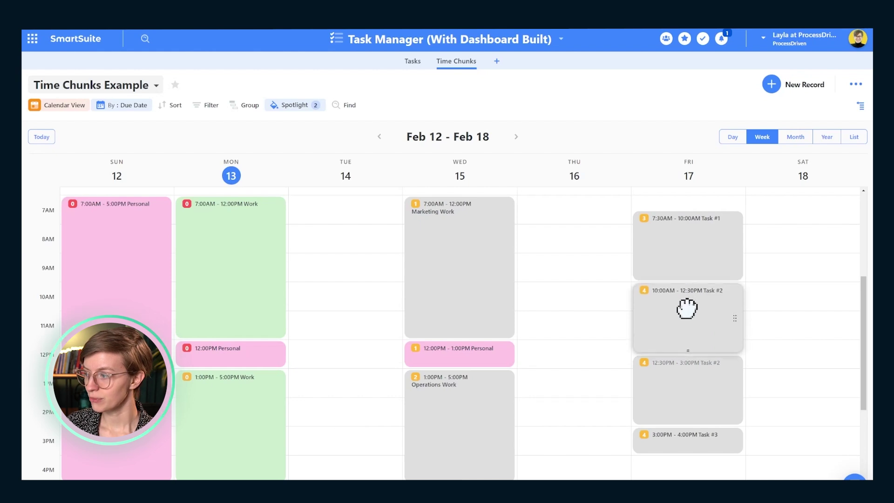
left_click_drag(694, 438, 686, 409)
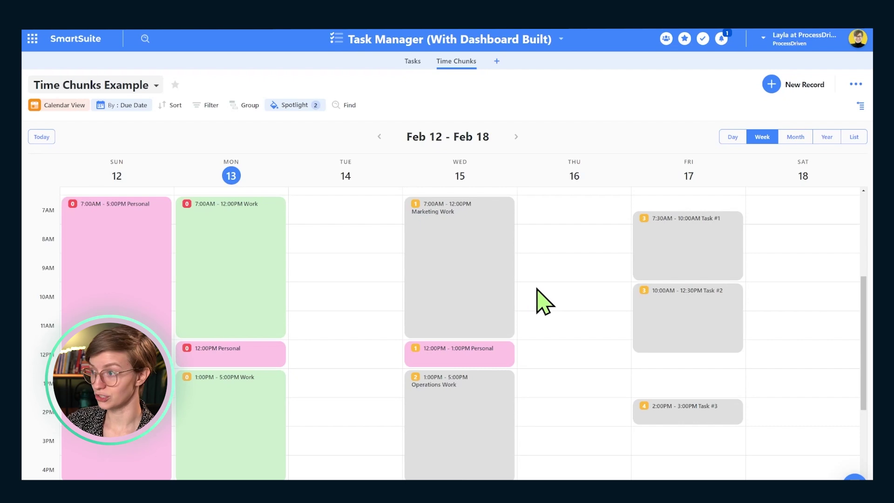
left_click(859, 106)
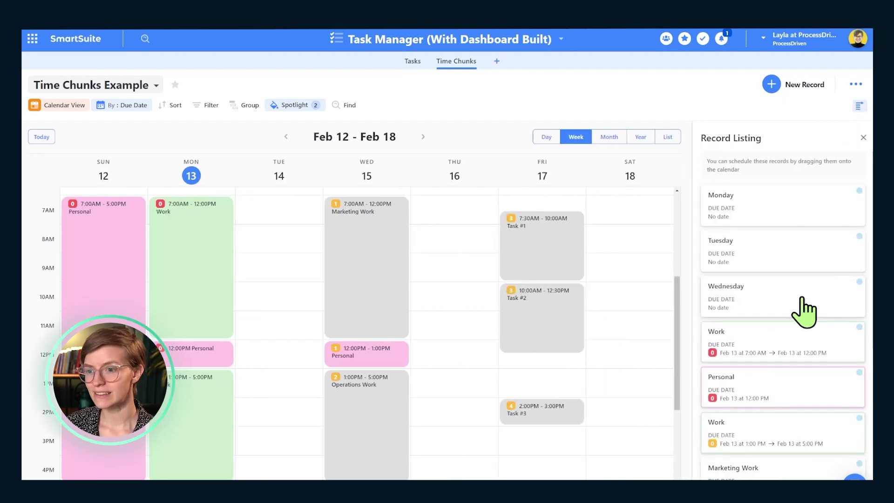
left_click_drag(804, 233, 712, 216)
left_click(793, 88)
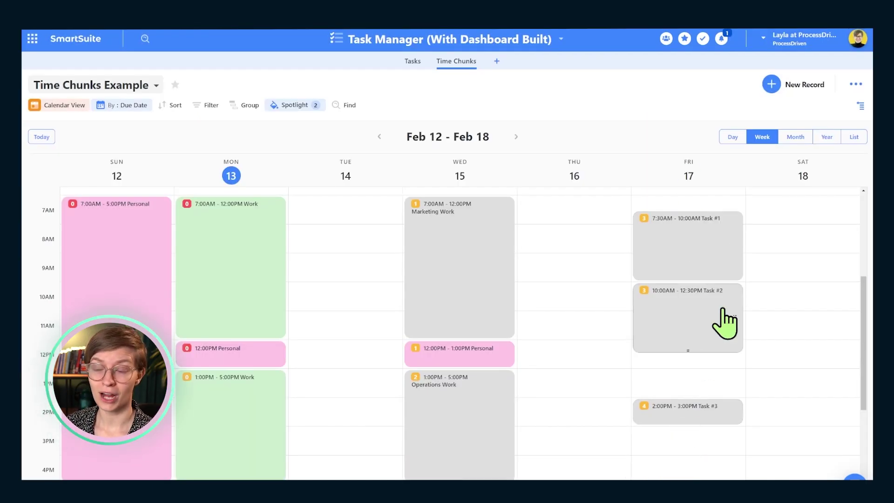
left_click(861, 106)
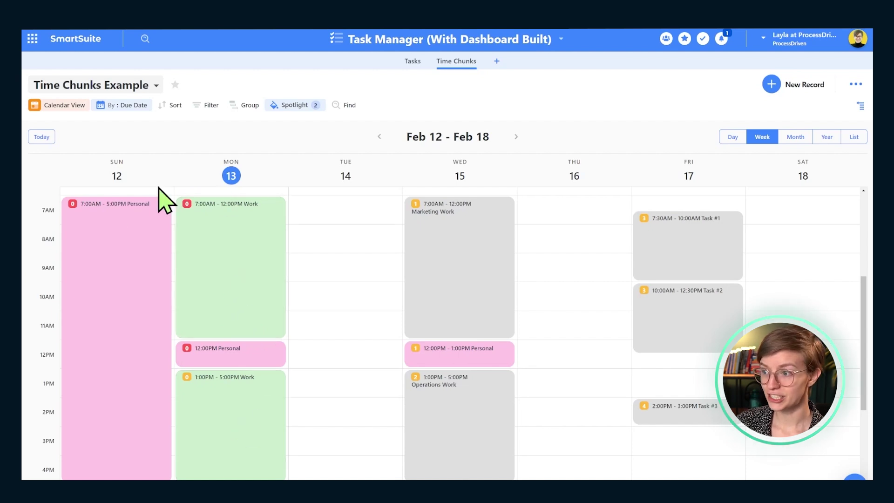
Move Friday's Task #2 to 11:30AM–2PM, end Monday's Work at 11:30AM and start Personal at 11:30AM
left_click_drag(714, 329, 715, 359)
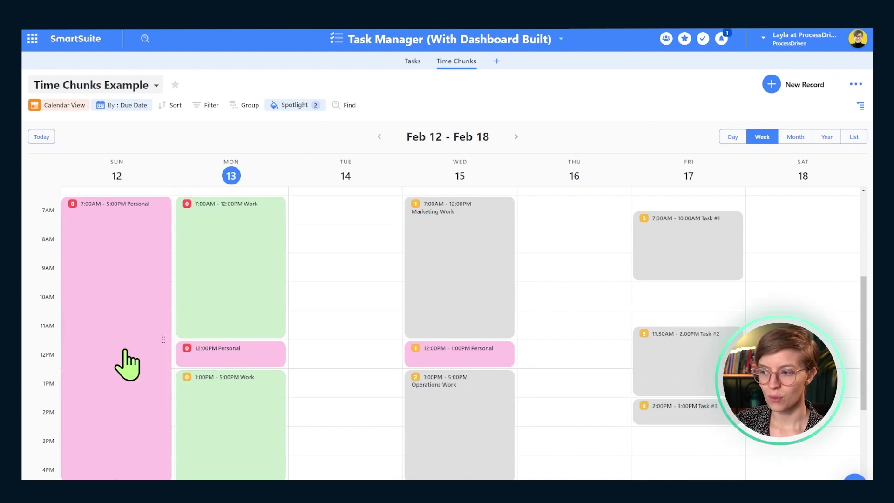
left_click_drag(226, 297, 217, 278)
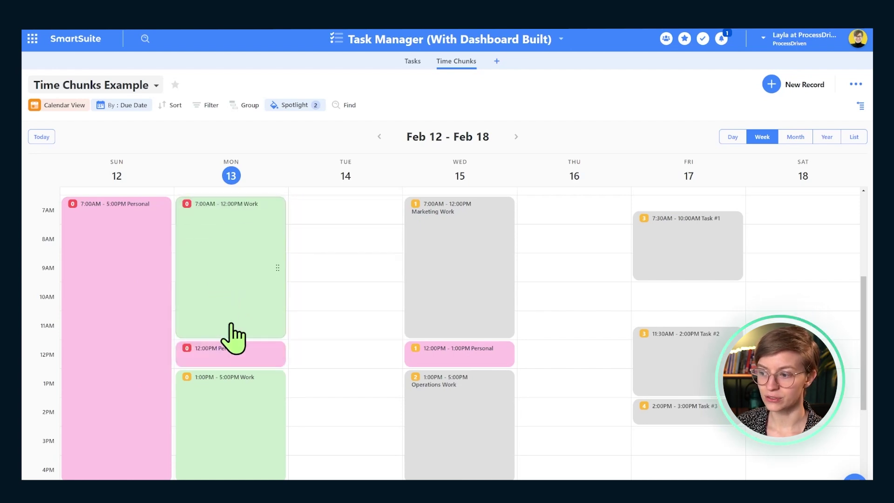
left_click_drag(232, 336, 234, 324)
mouse_move(232, 359)
left_mouse_down()
mouse_move(229, 328)
mouse_move(230, 359)
left_mouse_up()
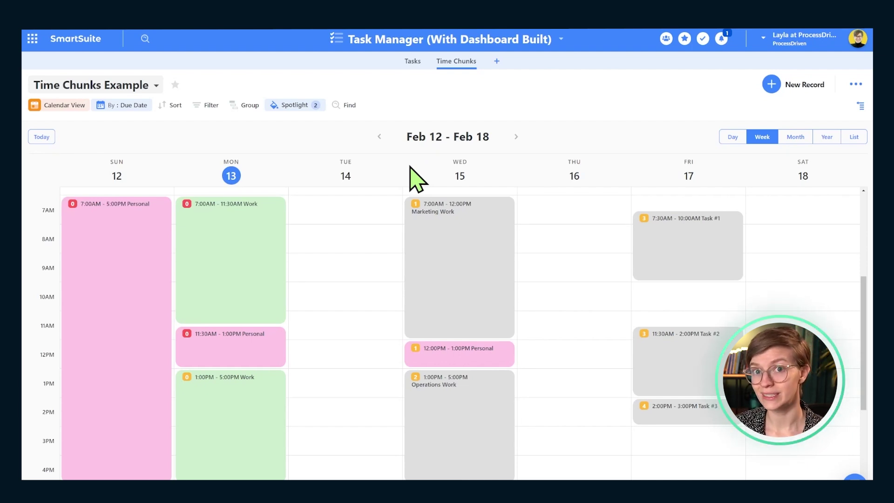
Move Operations Work to Thursday 1–5PM and extend Wednesday's Marketing Work to end at 5PM
left_click_drag(512, 431, 614, 425)
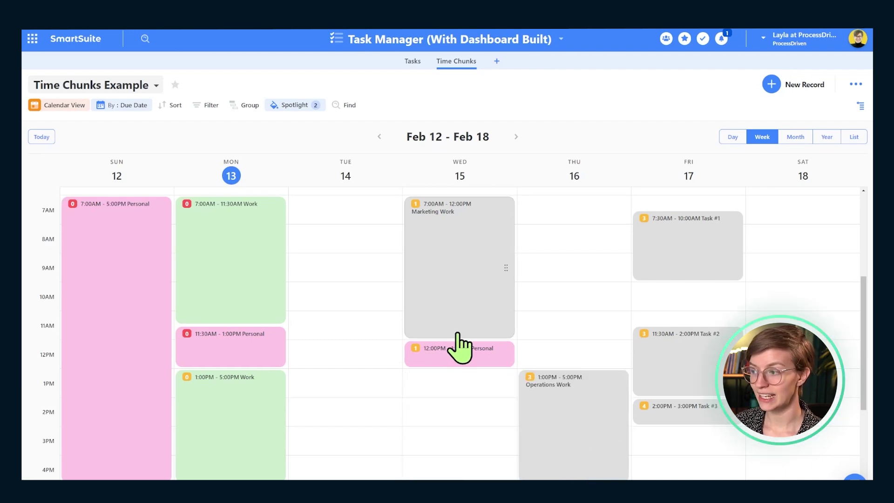
left_click_drag(457, 338, 479, 477)
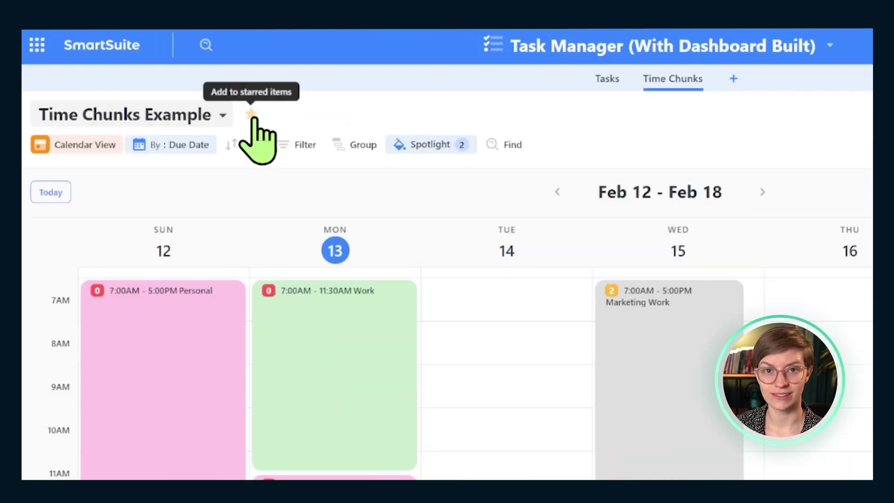
Star the Time Chunks Example view and show its two spotlight rules
left_click(175, 85)
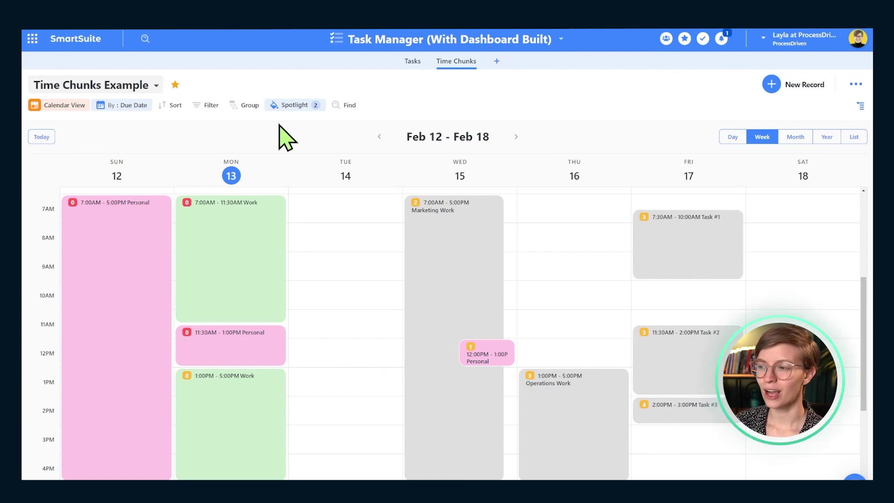
left_click(285, 105)
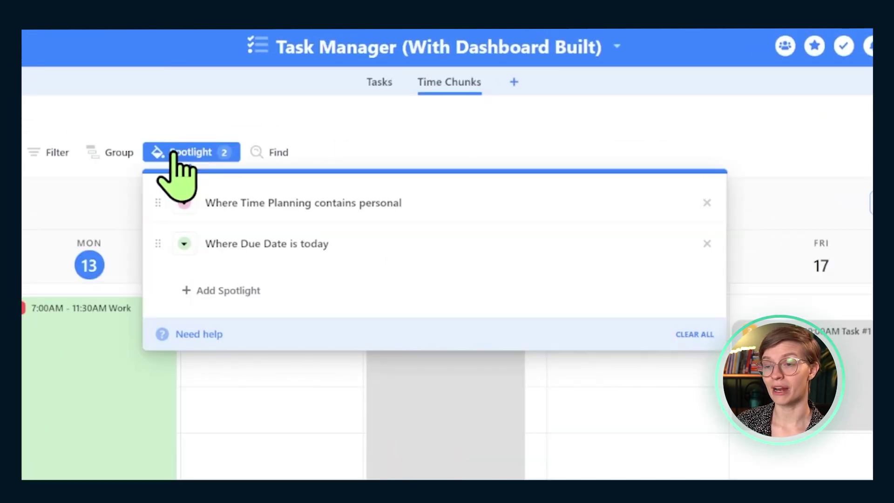
left_click(184, 203)
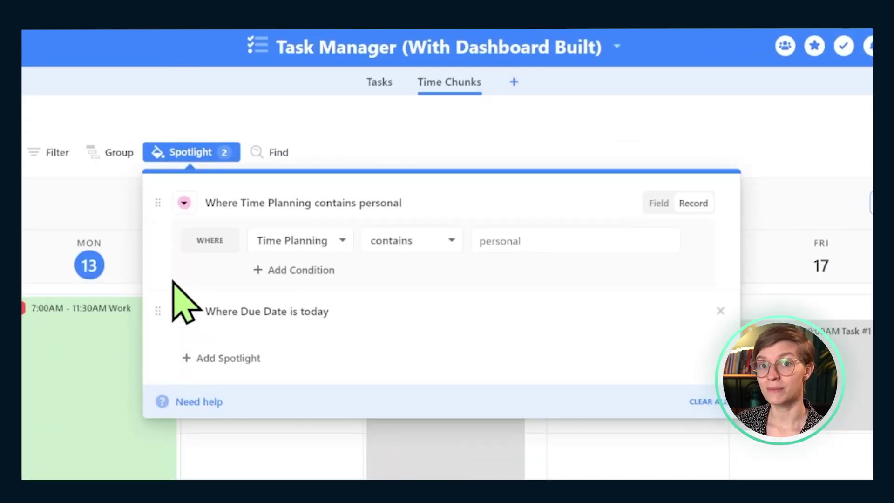
left_click(222, 312)
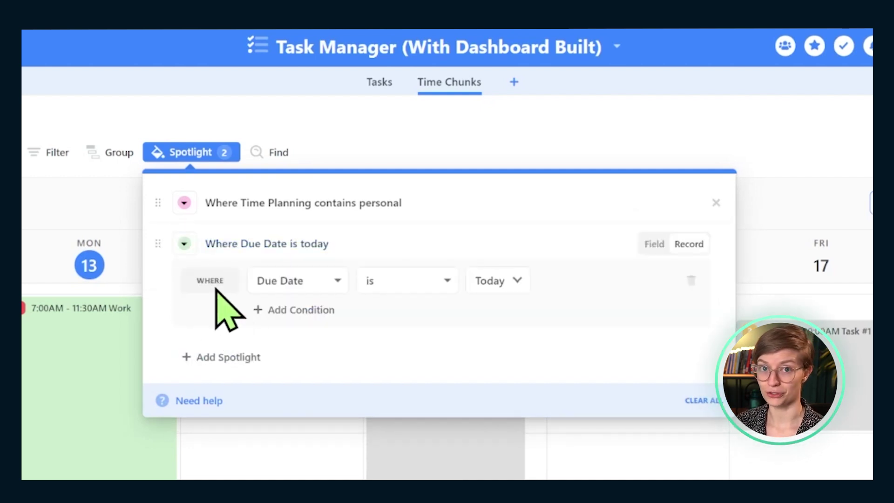
left_click(279, 203)
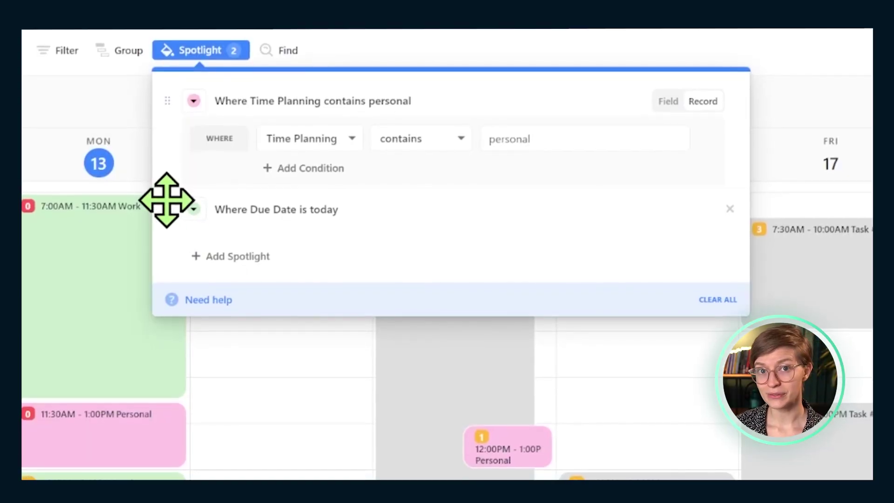
left_click_drag(166, 199, 196, 140)
left_click(328, 128)
scroll(330, 298, "down", 3)
scroll(339, 312, "up", 3)
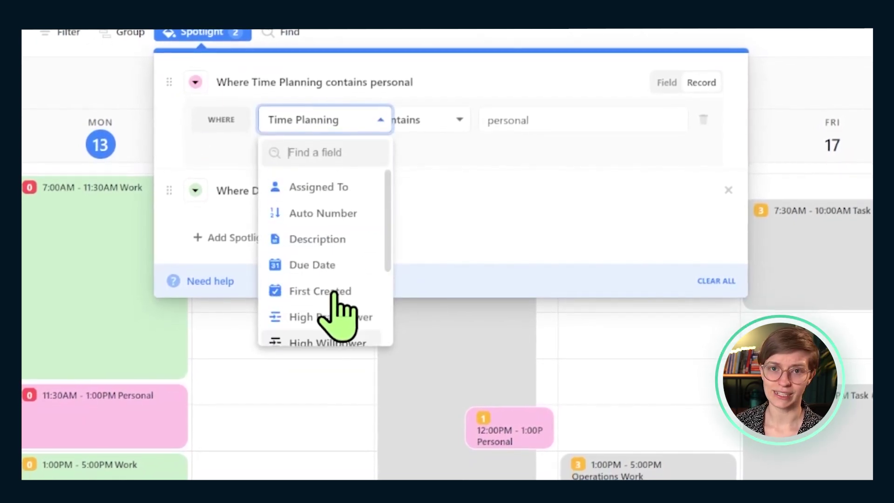
Change the 'Time Planning contains personal' rule's highlight colour to 75% Sunrise Pink
left_click(489, 264)
left_click(196, 75)
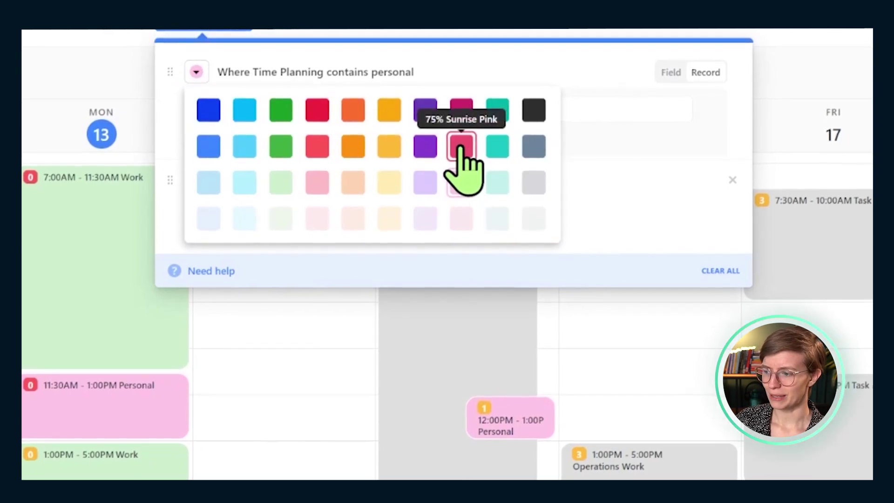
left_click(459, 146)
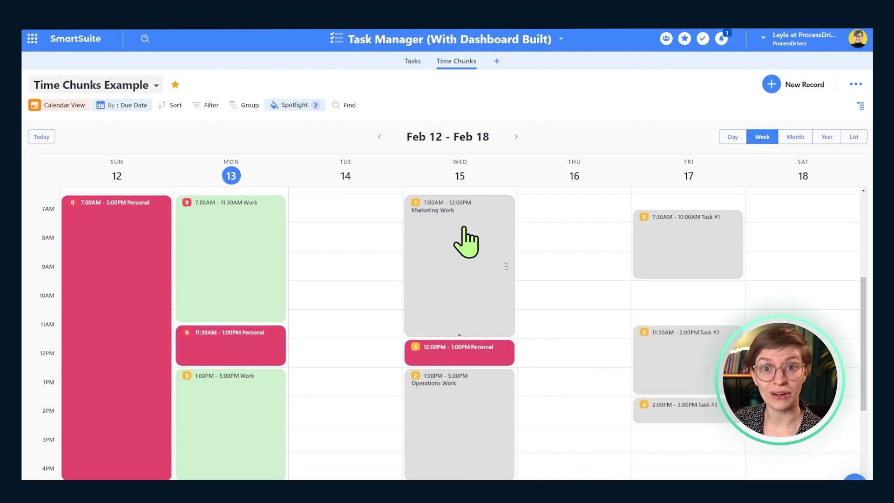
scroll(465, 288, "up", 1)
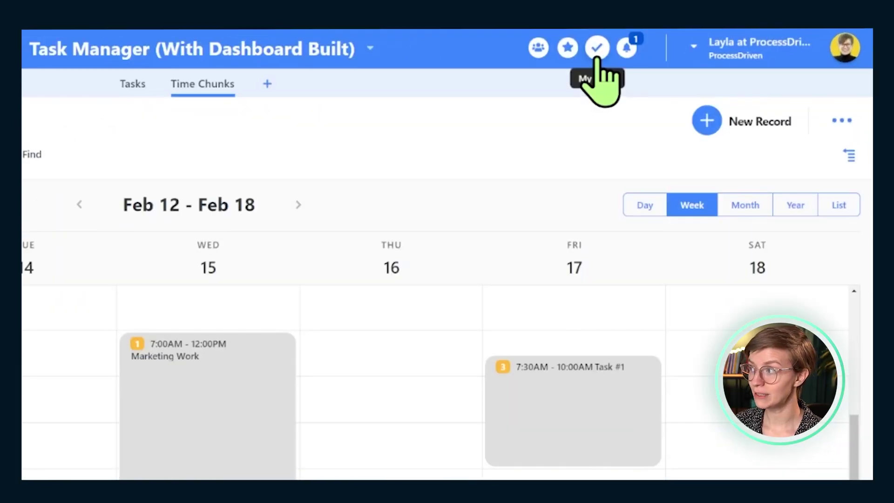
Group the My Work assignments by Solution and sort them by Priority
left_click(702, 38)
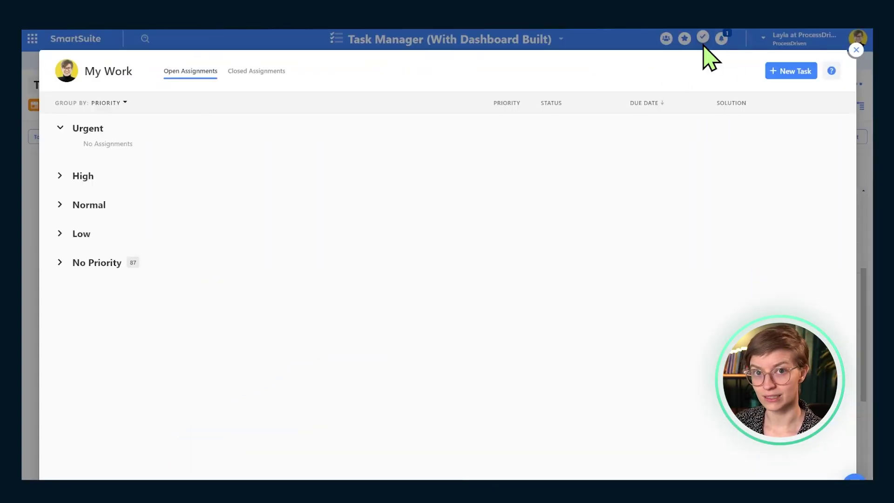
left_click(110, 103)
left_click(110, 184)
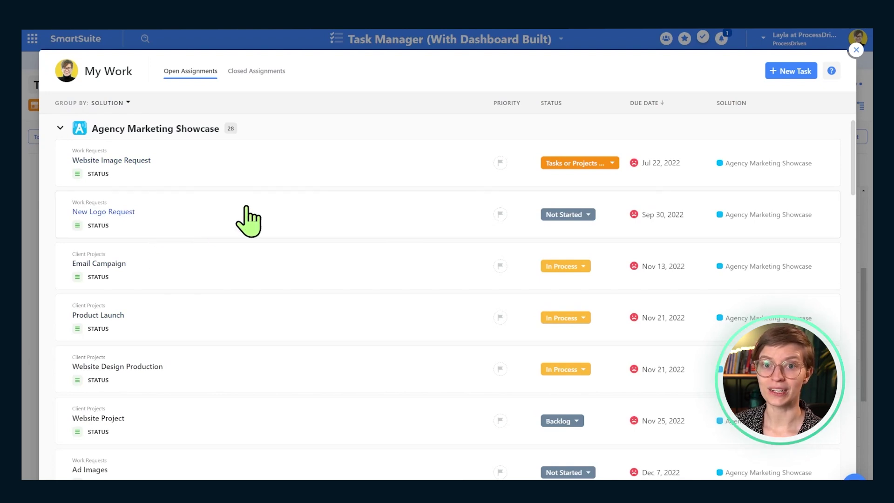
left_click(508, 104)
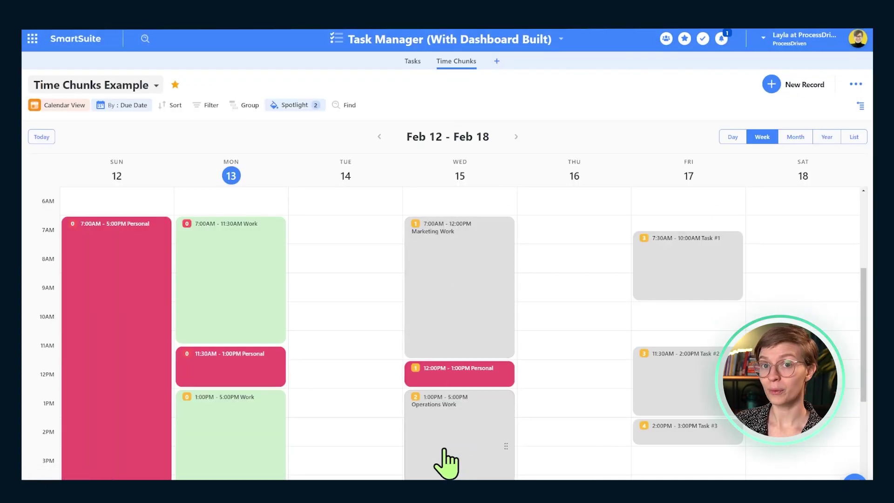
In My Work, collapse Agency Marketing Showcase and expand Capacity Defense, then return to the home dashboard
left_click(703, 39)
left_click(59, 128)
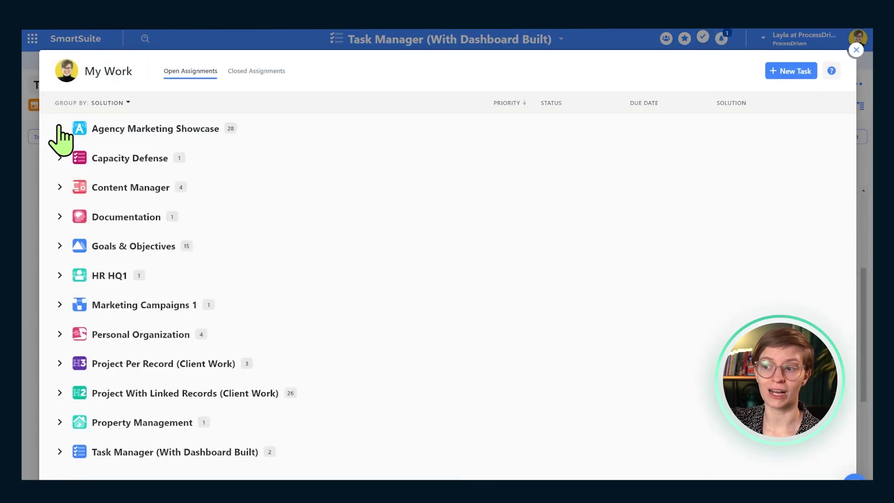
left_click(59, 158)
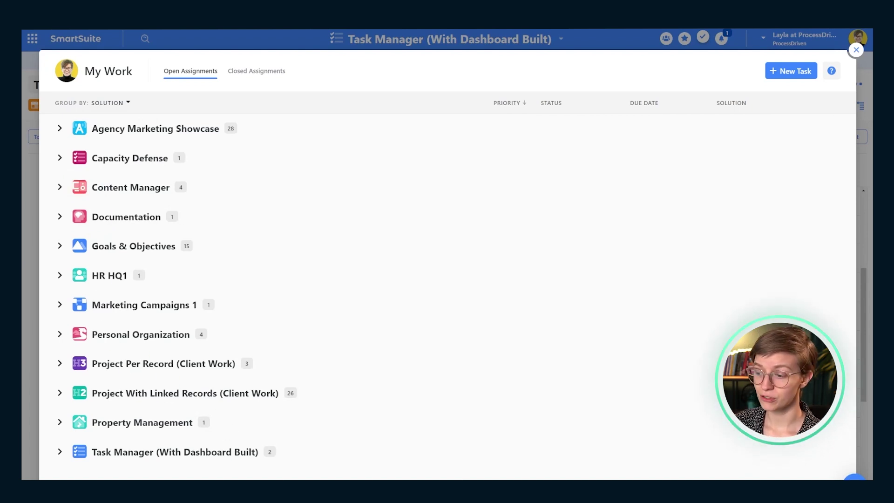
key("Escape")
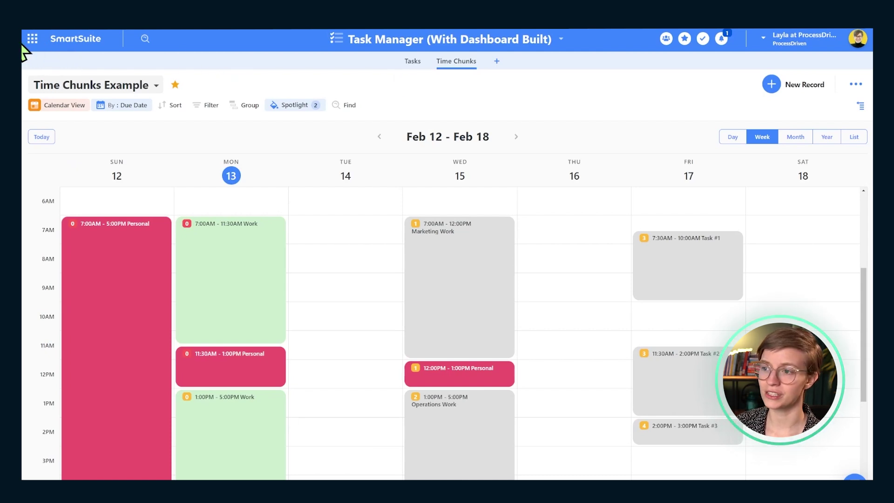
left_click(39, 39)
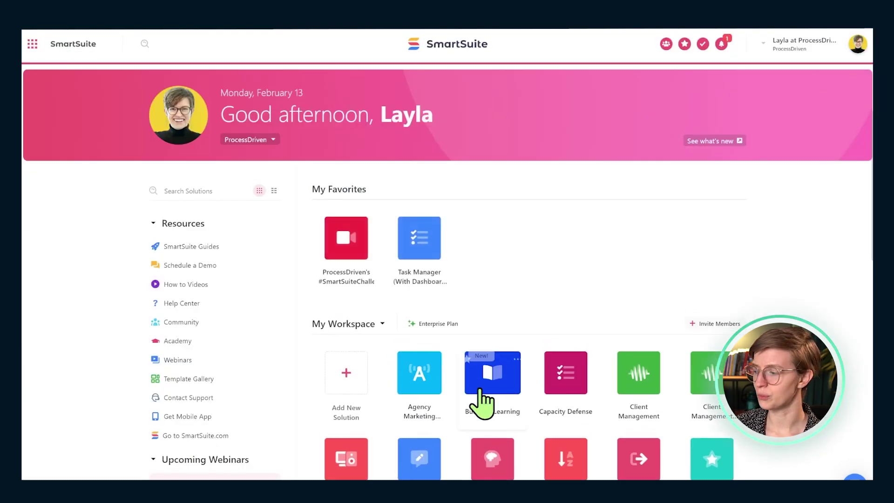
Open the Capacity Defense solution's Tasks by Status view and star it
left_click(559, 396)
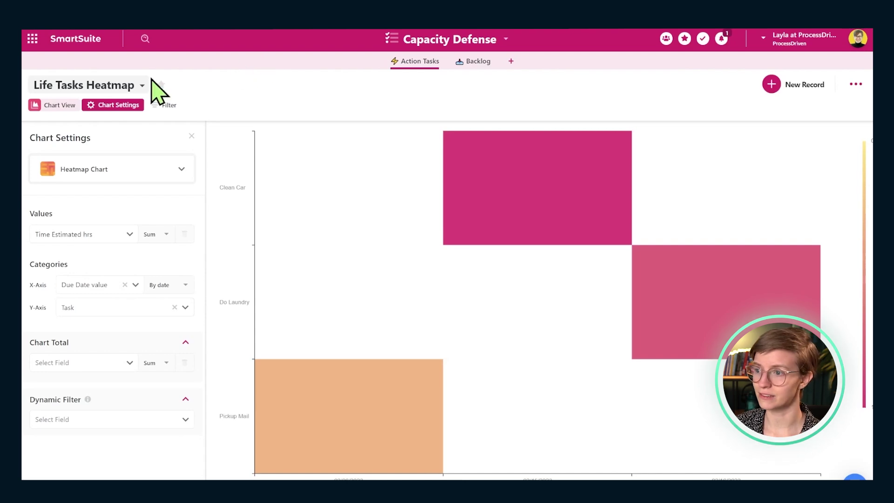
left_click(89, 86)
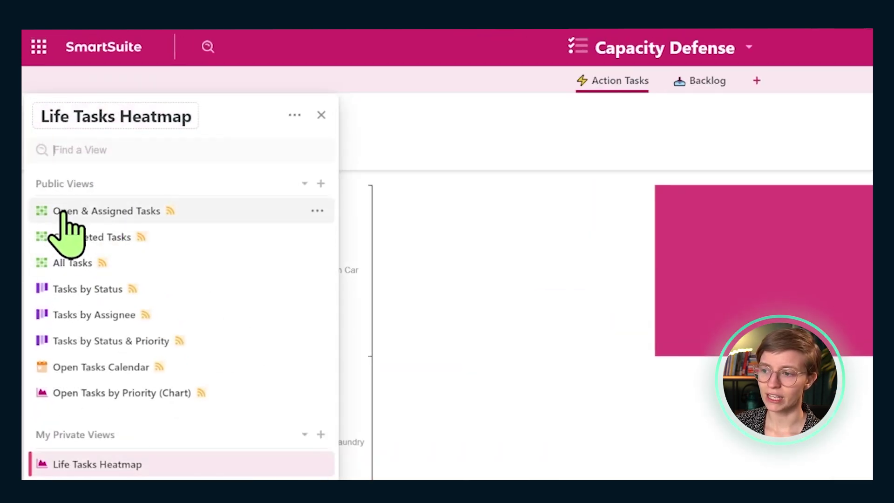
left_click(79, 291)
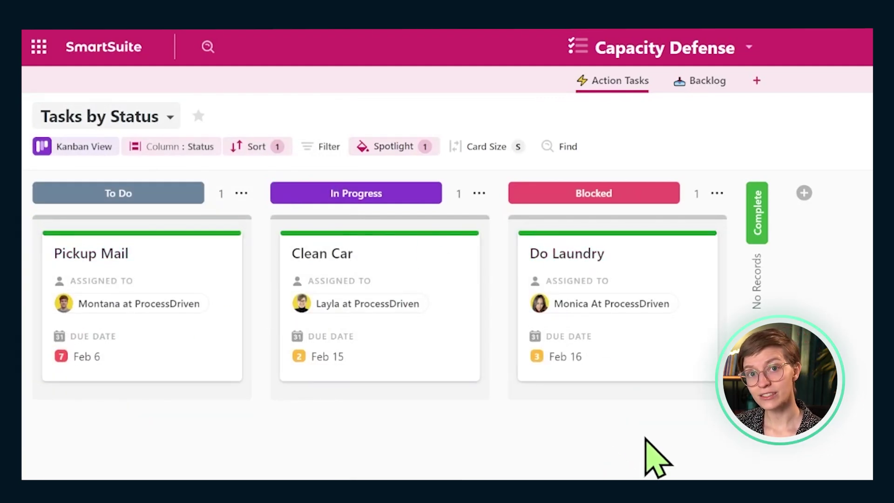
left_click(199, 116)
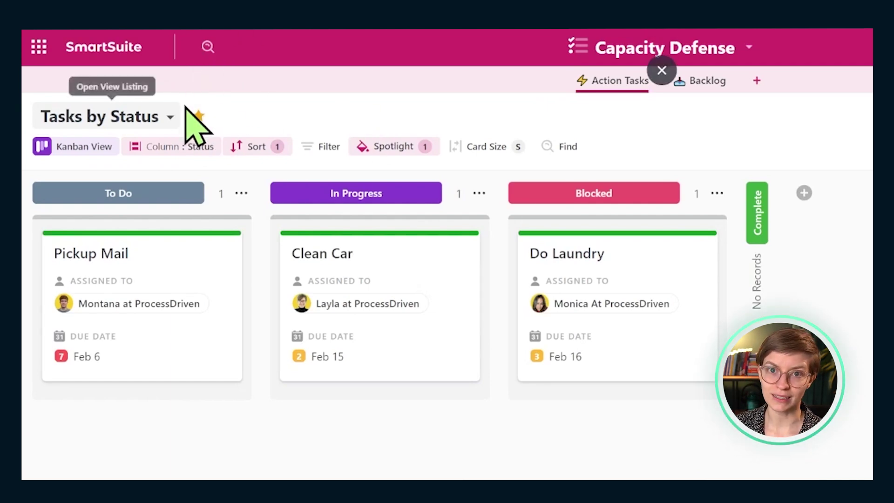
left_click(168, 122)
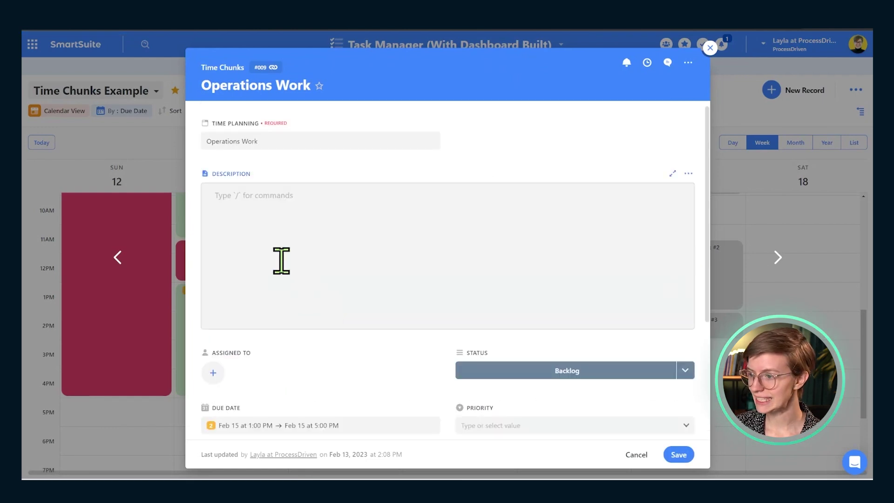
Paste the solution view link into Operations Work's description, then reopen the record to verify it
left_click(281, 260)
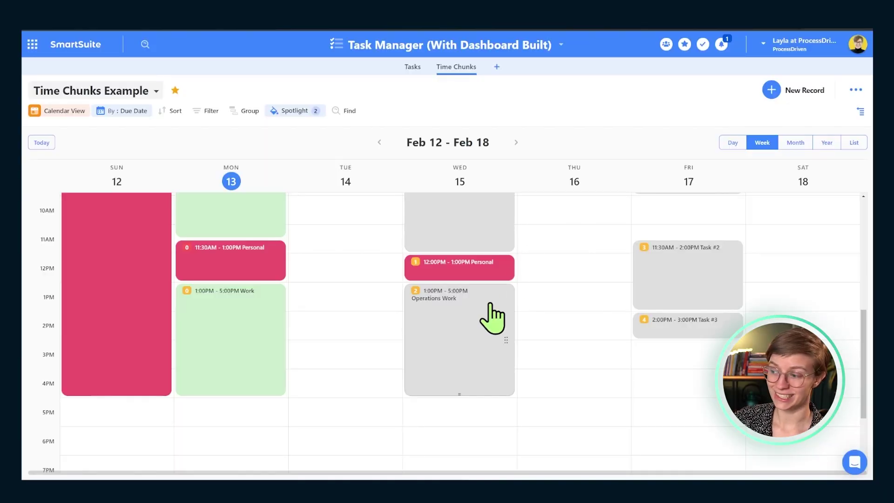
left_click(428, 356)
scroll(266, 193, "up", 4)
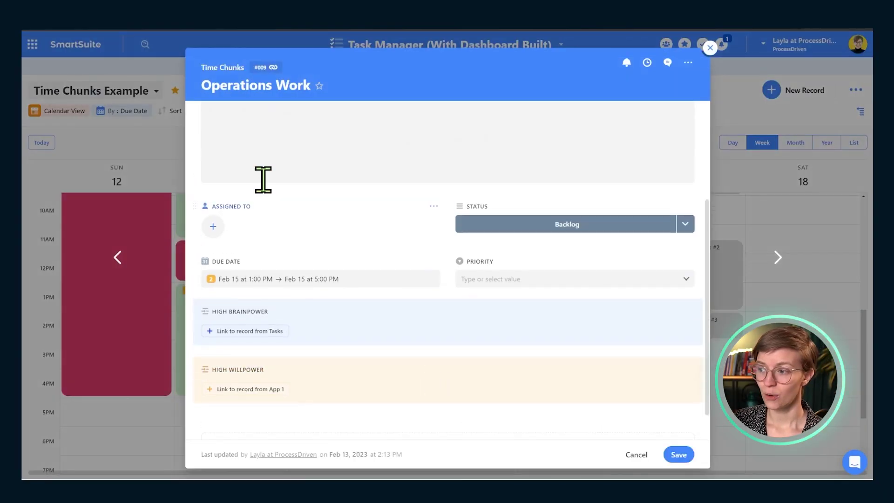
left_click(153, 196)
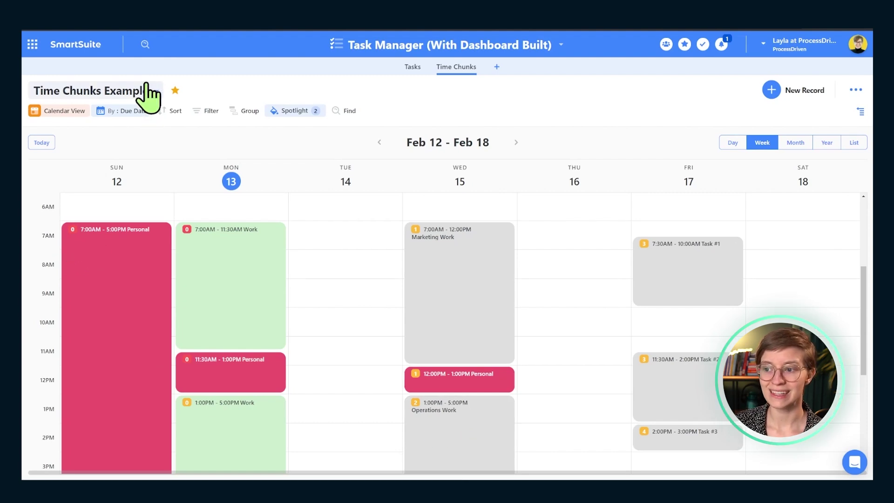
Show the Time Chunks view list to check Grid View is public and Time Chunks Example private
left_click(156, 92)
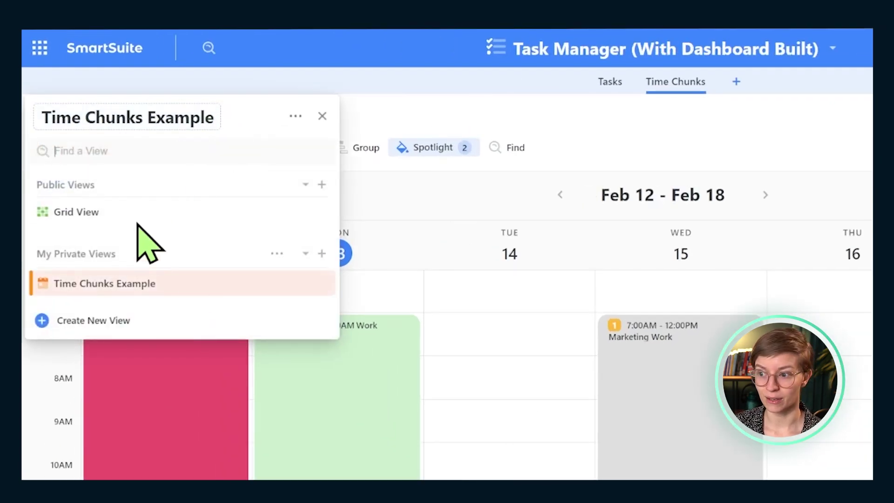
mouse_move(136, 211)
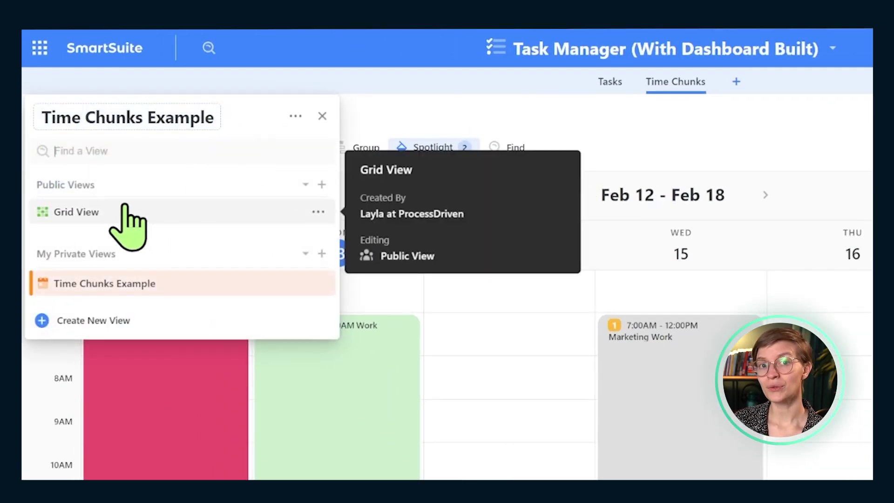
mouse_move(165, 293)
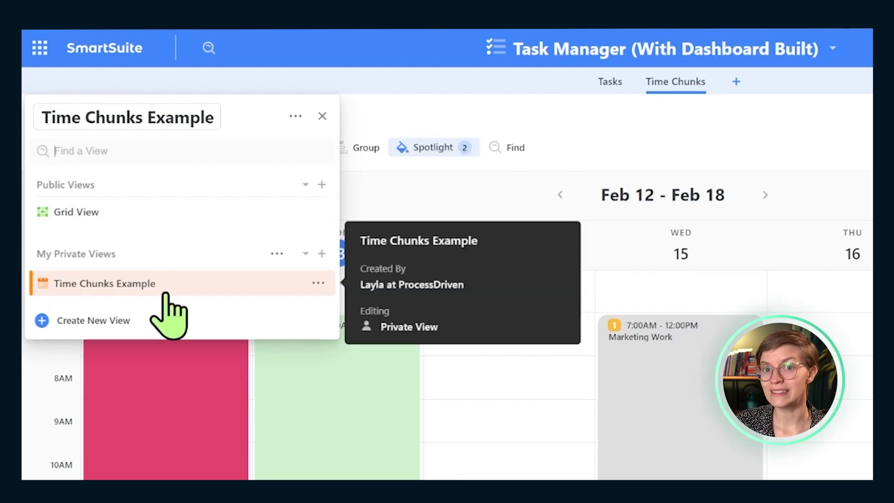